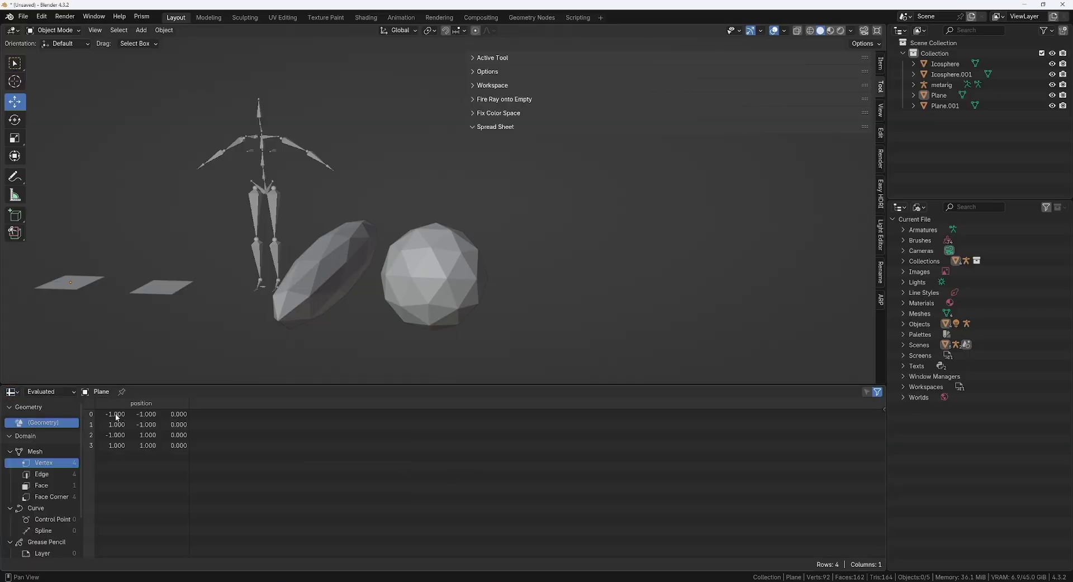
Examine the vertex, edge and face data of Plane in the Spreadsheet editor, and add Plane.001 to the selection.
click(43, 474)
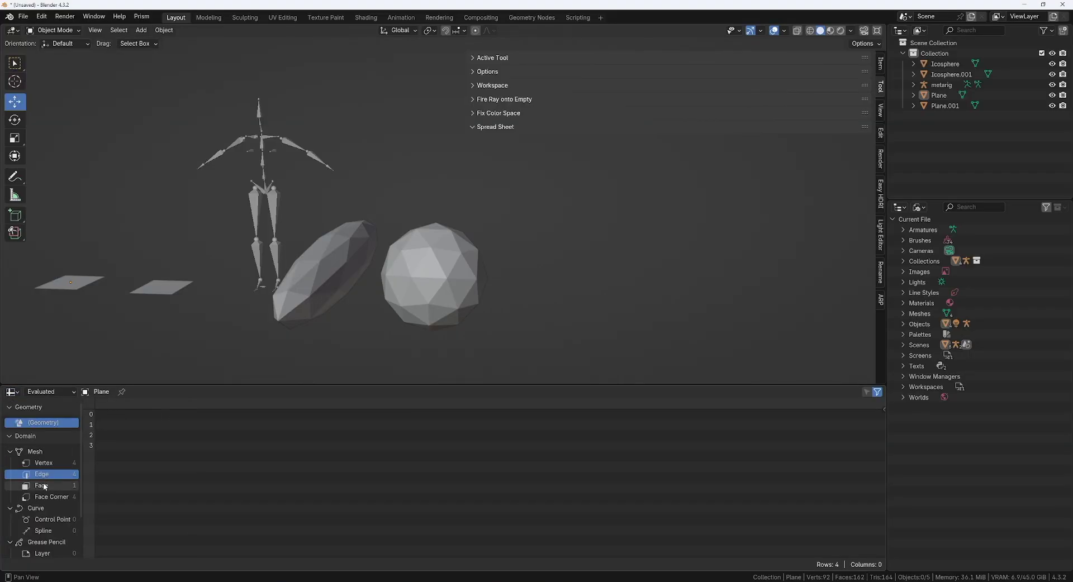
click(43, 486)
click(45, 474)
click(46, 466)
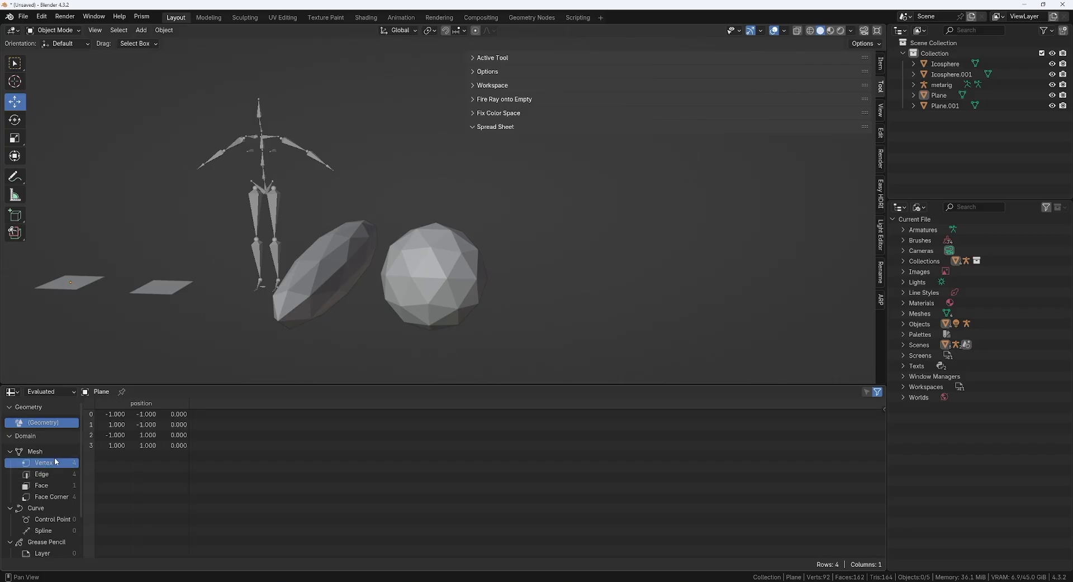
click(78, 284)
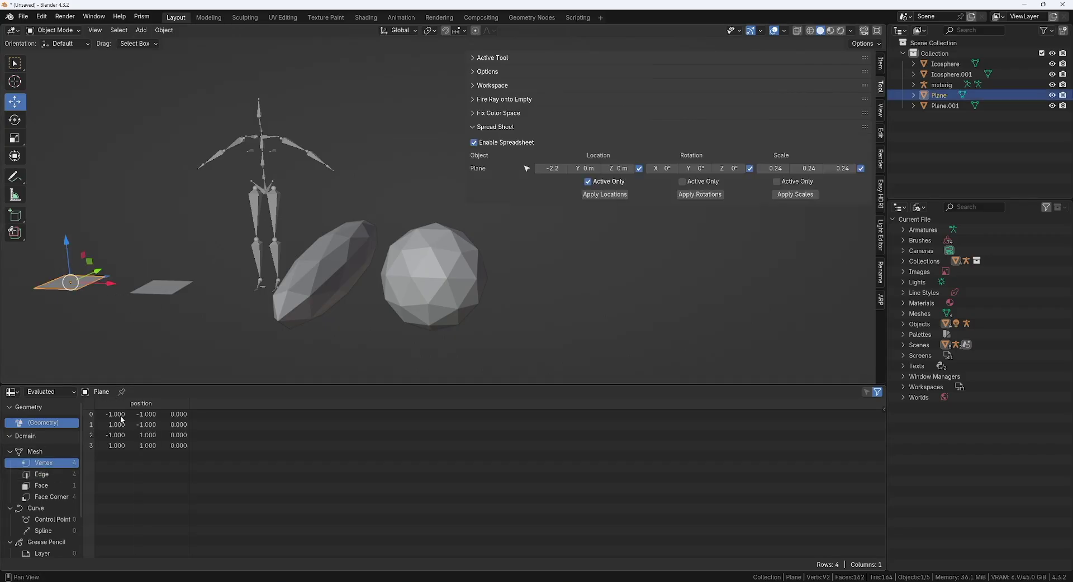
click(41, 474)
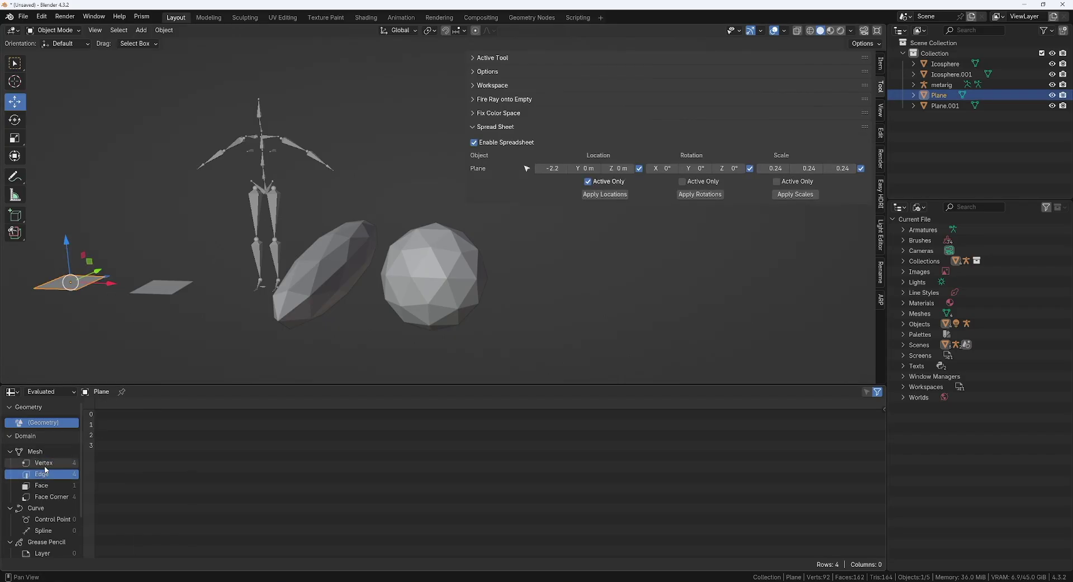
click(45, 466)
shift+click(169, 292)
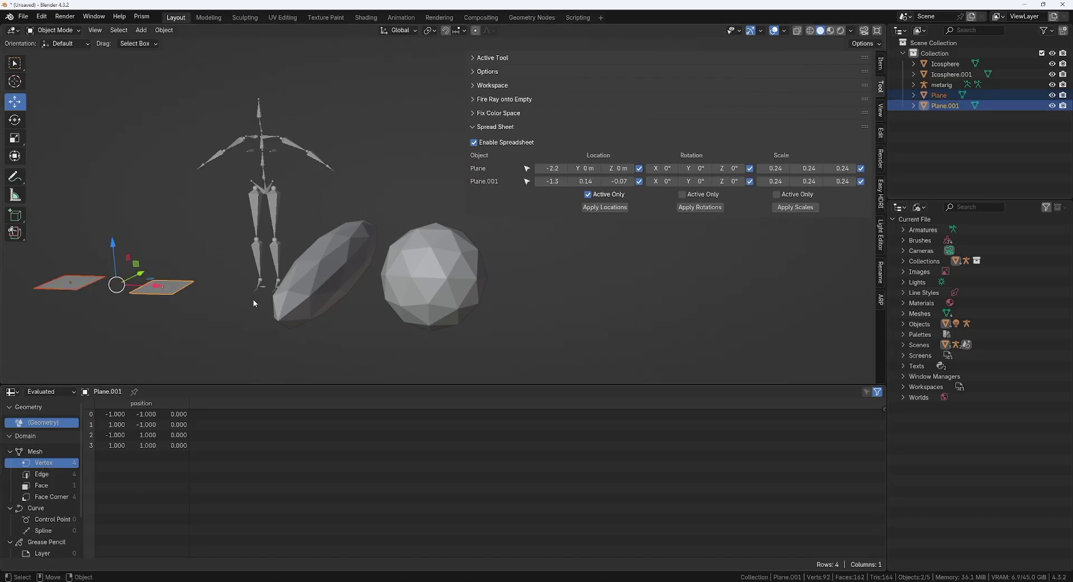
Open the stretched Icosphere in Edit Mode and examine its edge attributes in the Spreadsheet editor.
click(339, 275)
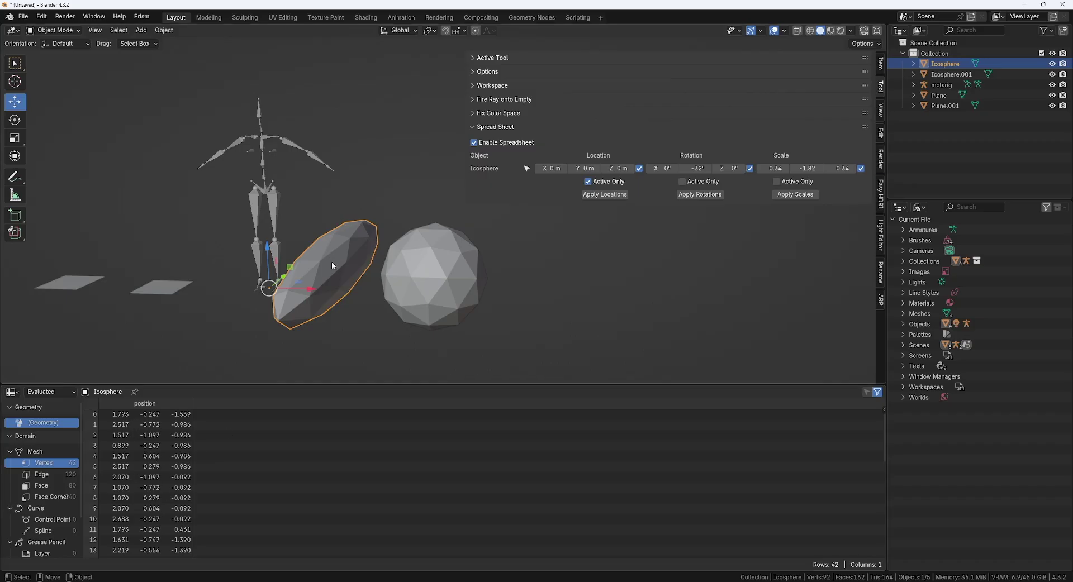
key(ctrl+Tab)
click(316, 315)
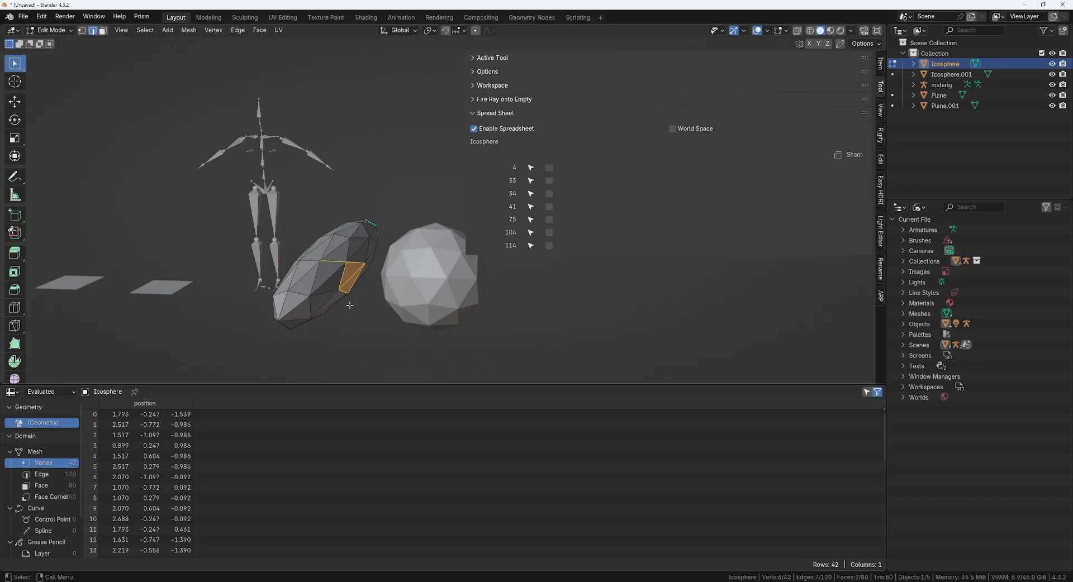
click(55, 475)
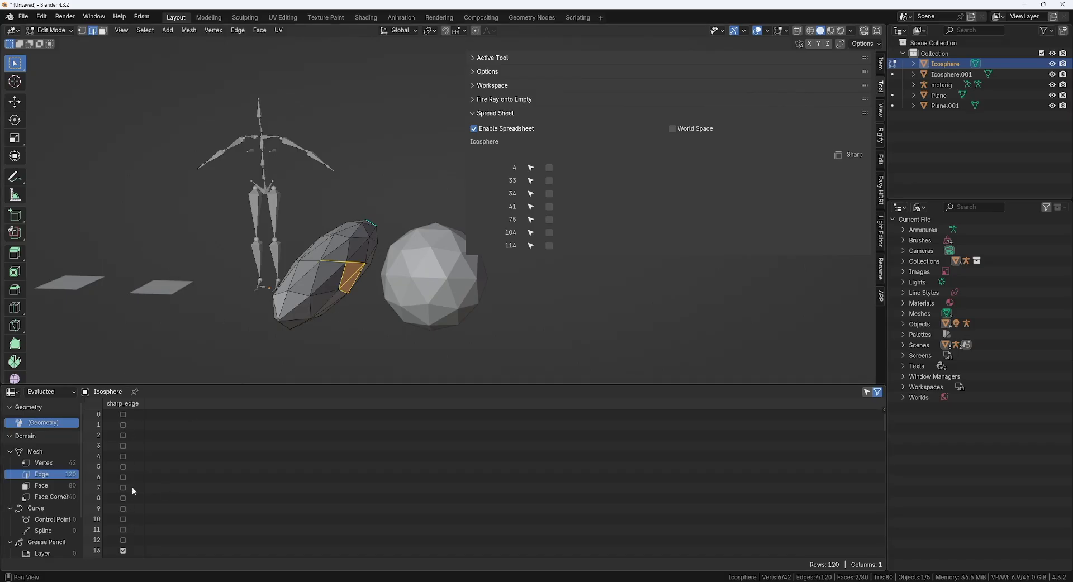
Return to Object Mode, select both planes and both icospheres, and set Icosphere's location to X 0.47 and Y -0.05.
key(Tab)
click(128, 276)
click(63, 282)
shift+click(162, 287)
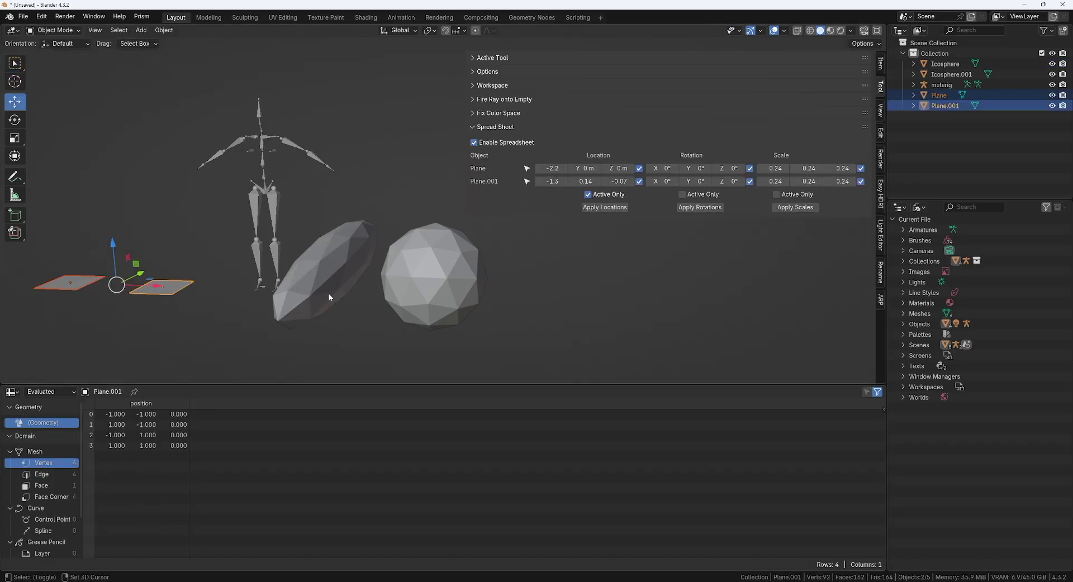
shift+click(327, 274)
shift+click(450, 306)
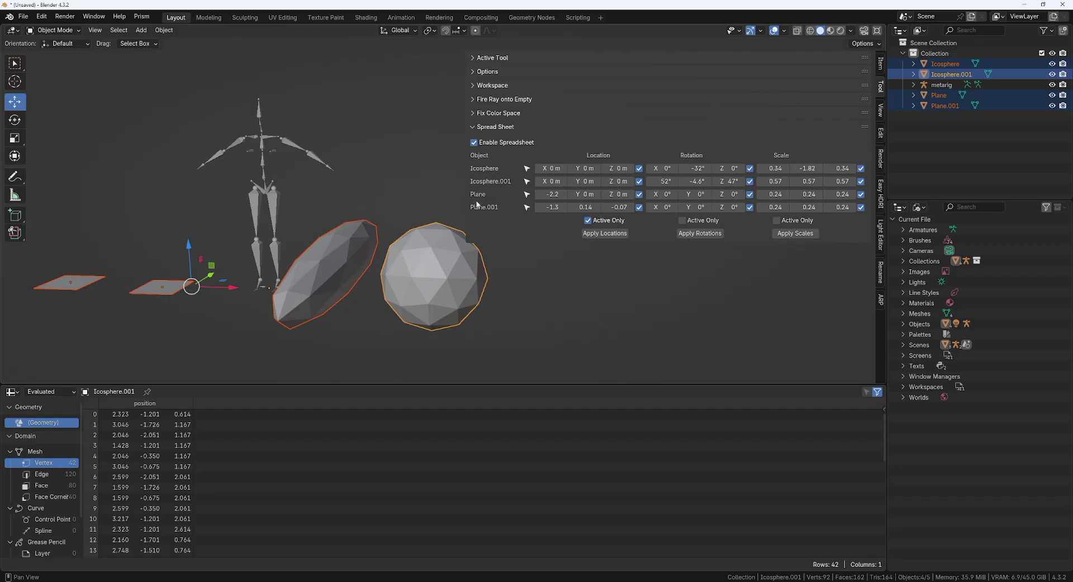
drag(551, 168, 579, 169)
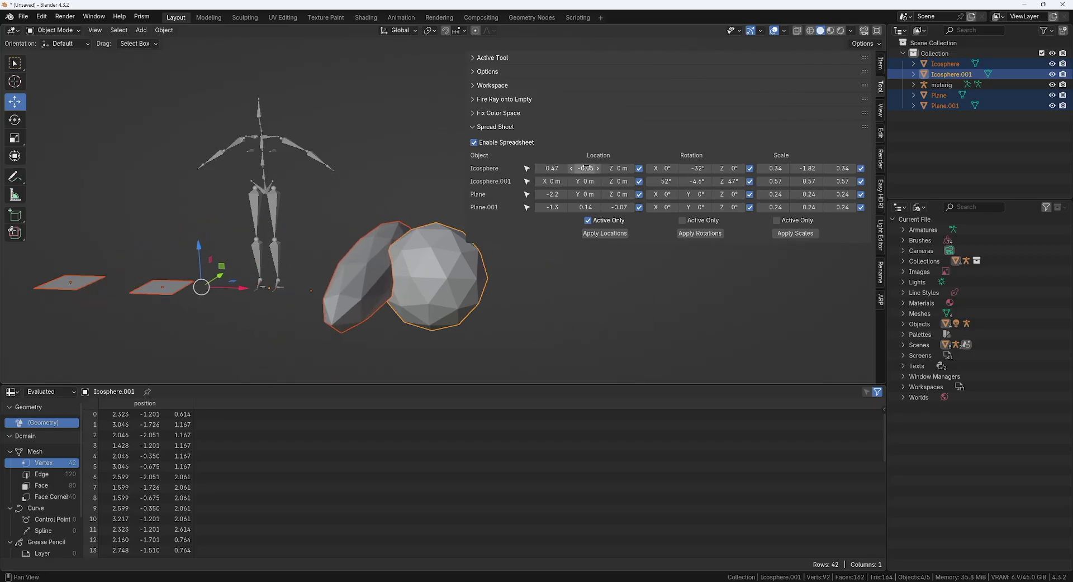
Isolate Icosphere from the add-on's object list, and reselect both planes and both icospheres together.
click(527, 169)
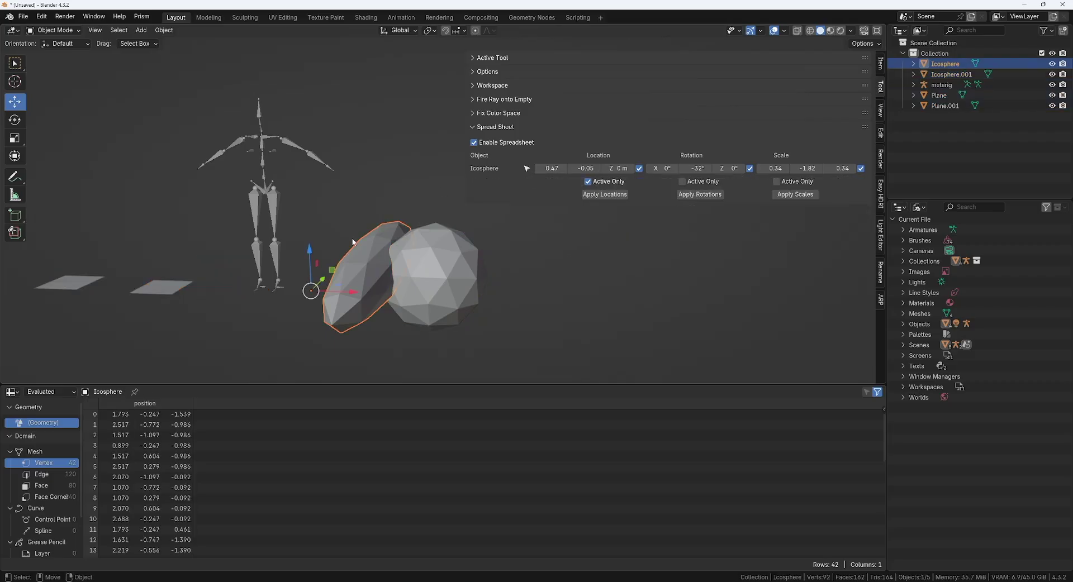
drag(17, 242, 203, 343)
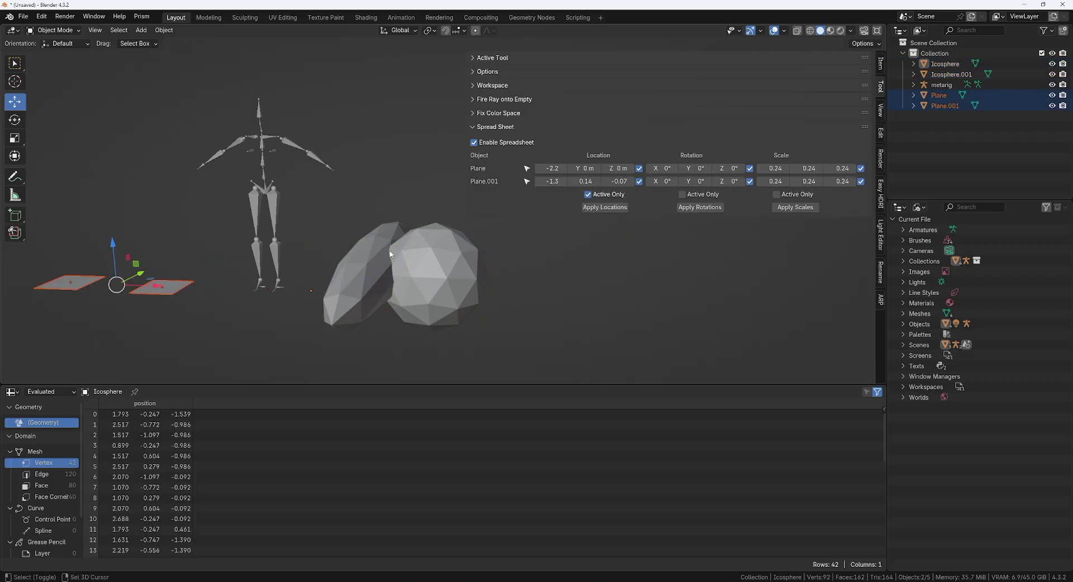
shift+drag(341, 229, 467, 339)
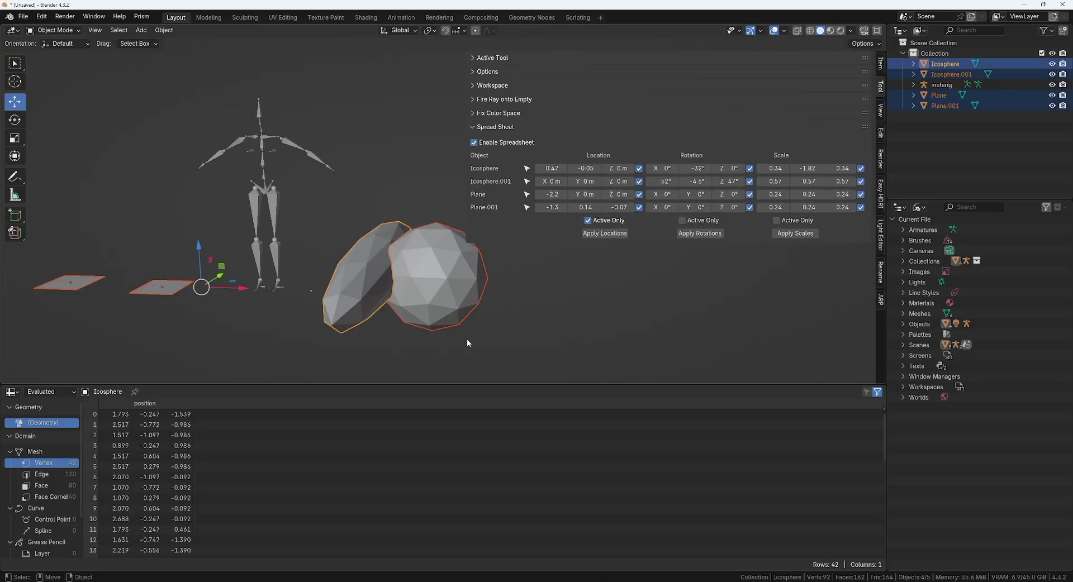
Try applying the locations of all four selected objects with Active Only disabled, and undo it.
click(588, 220)
click(601, 235)
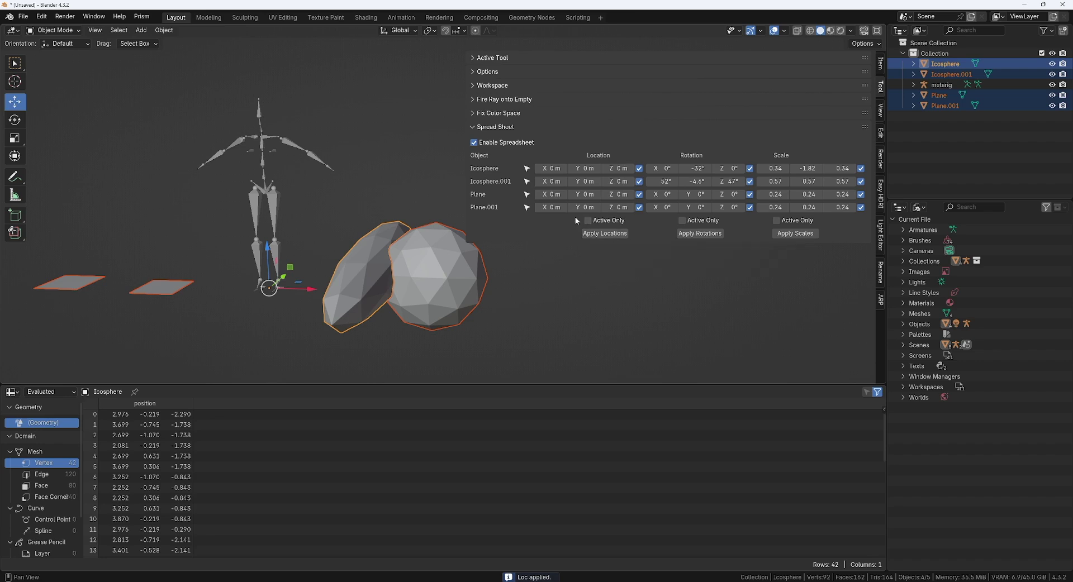
key(ctrl+z)
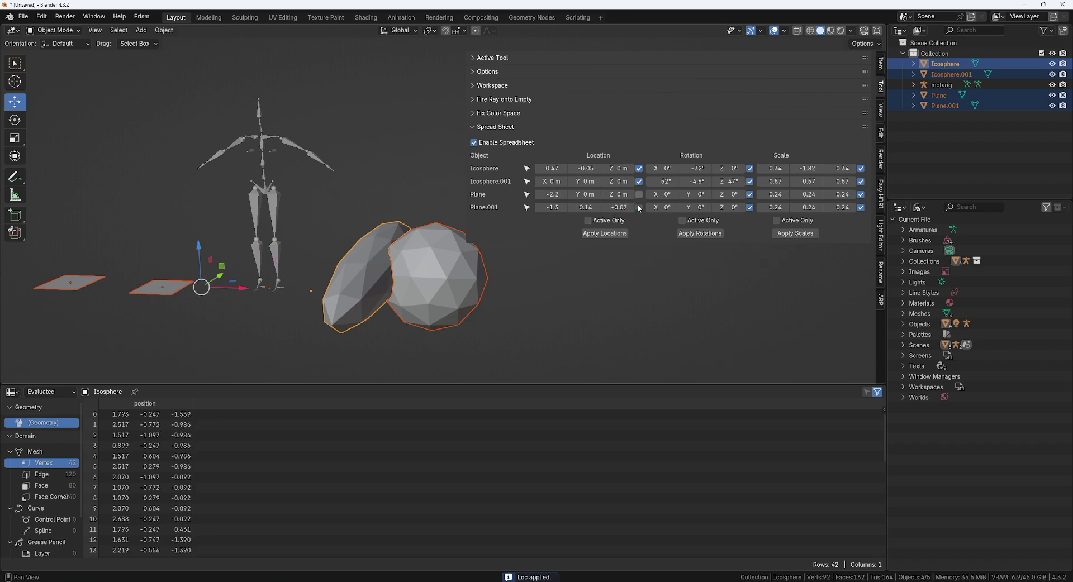
Exclude both planes from the location setting, enable Active Only, and apply the locations of the two icospheres.
click(587, 221)
click(602, 233)
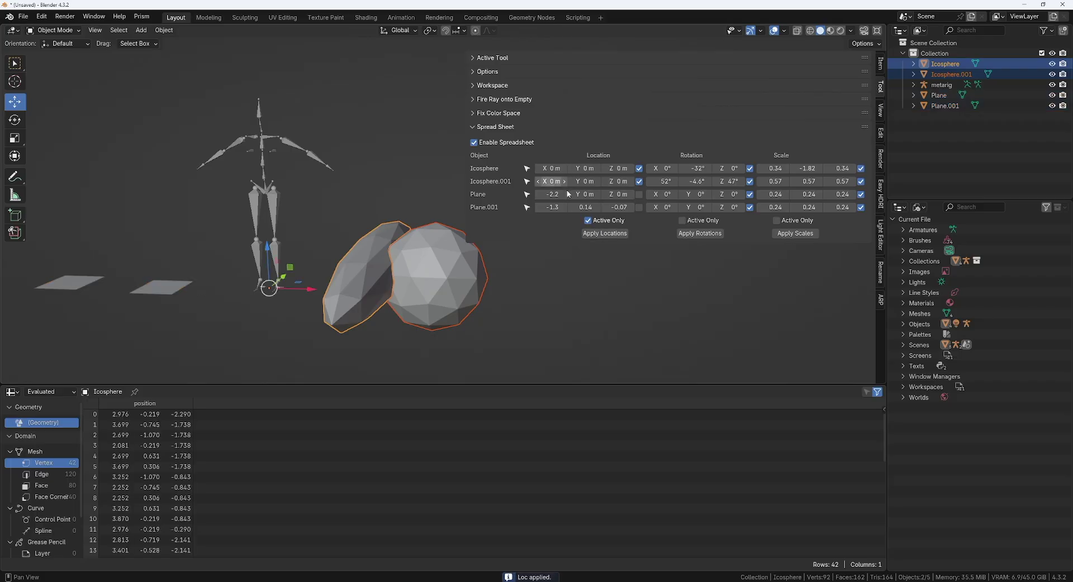
Enter Edit Mode on Icosphere, isolate vertex 21 from the add-on's list and adjust its X coordinate.
key(Tab)
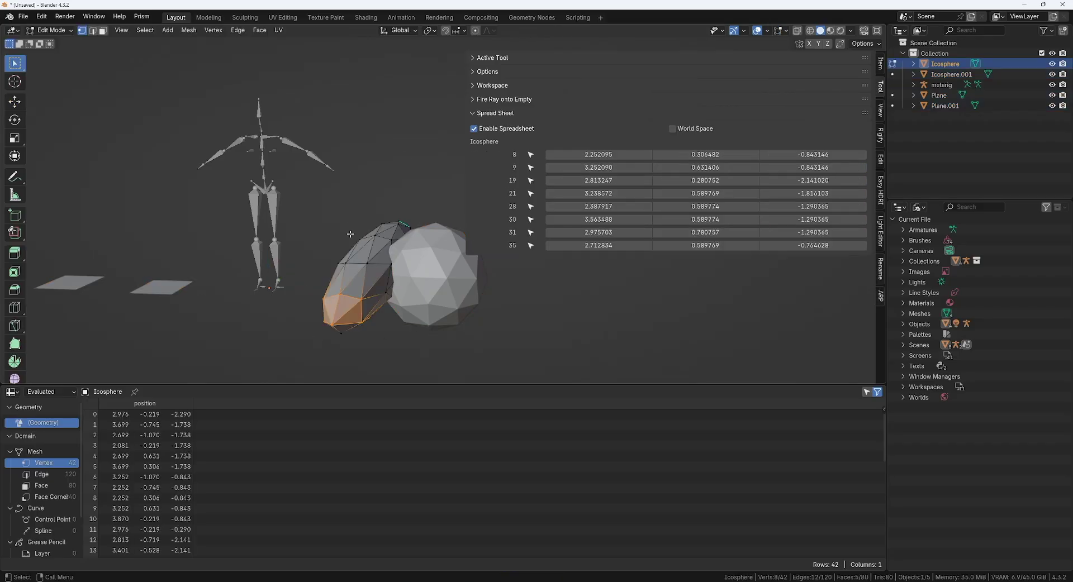
click(531, 194)
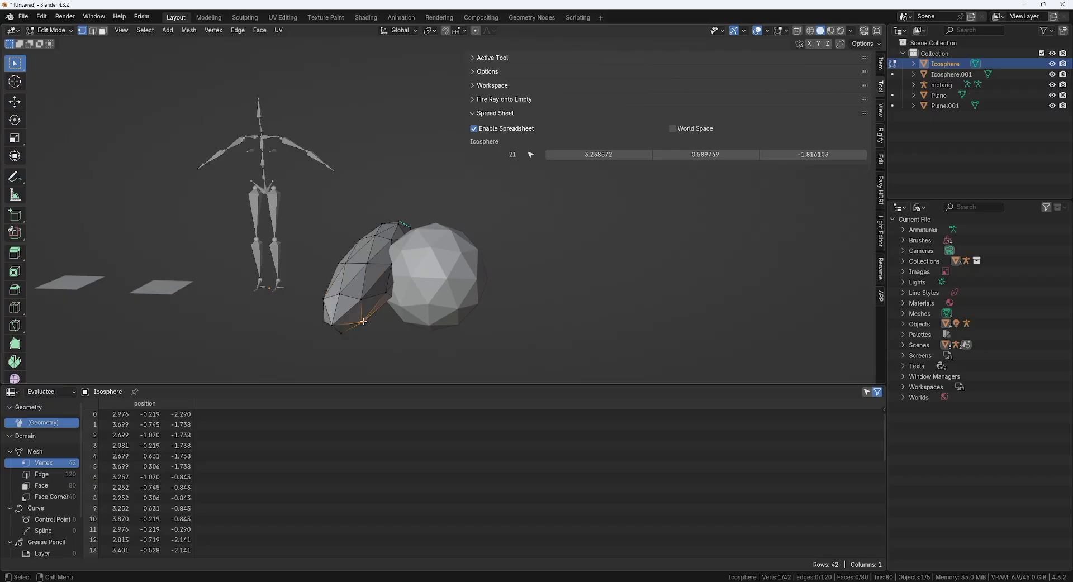
mouse_move(615, 157)
mouse_down()
mouse_move(448, 157)
mouse_move(687, 157)
mouse_move(624, 157)
mouse_up()
Box-select the vertices at Icosphere's lower end and list their coordinates in World Space.
drag(289, 234, 440, 395)
drag(313, 279, 353, 340)
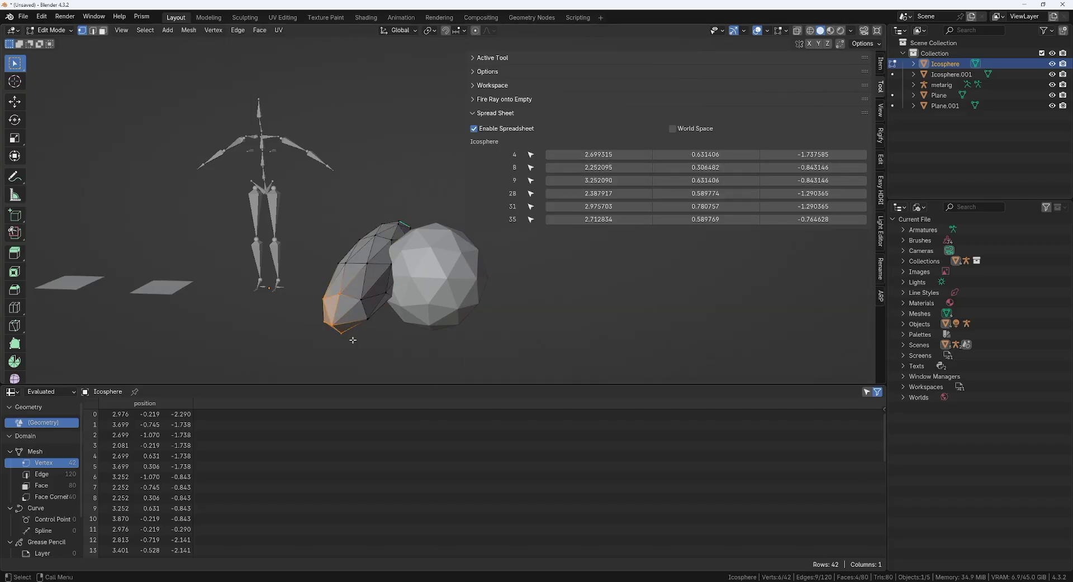
click(672, 129)
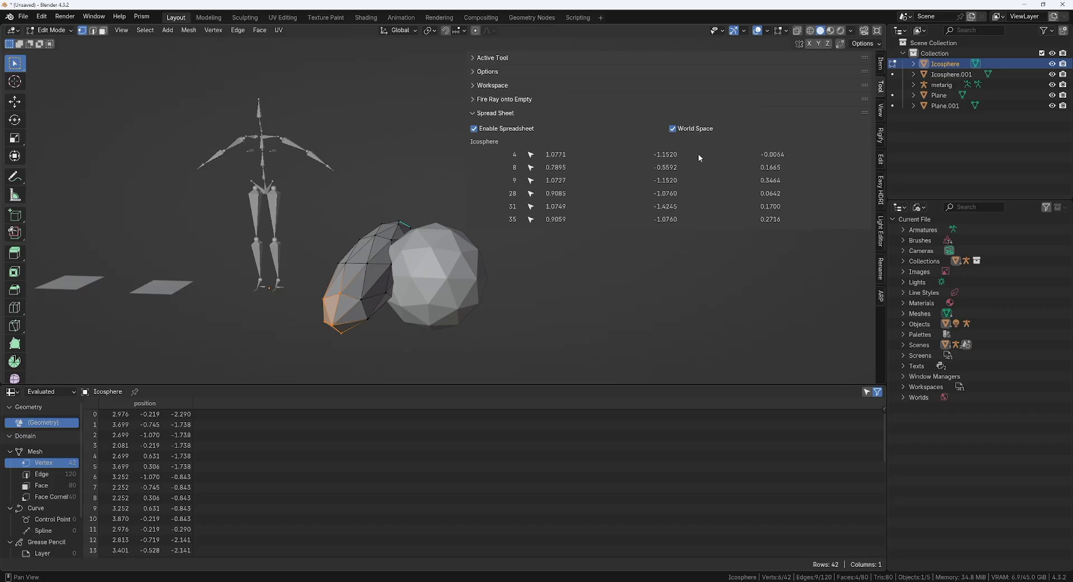
Open Plane.001 in Edit Mode, examine its vertex coordinates in world space, and switch them to local space.
click(164, 287)
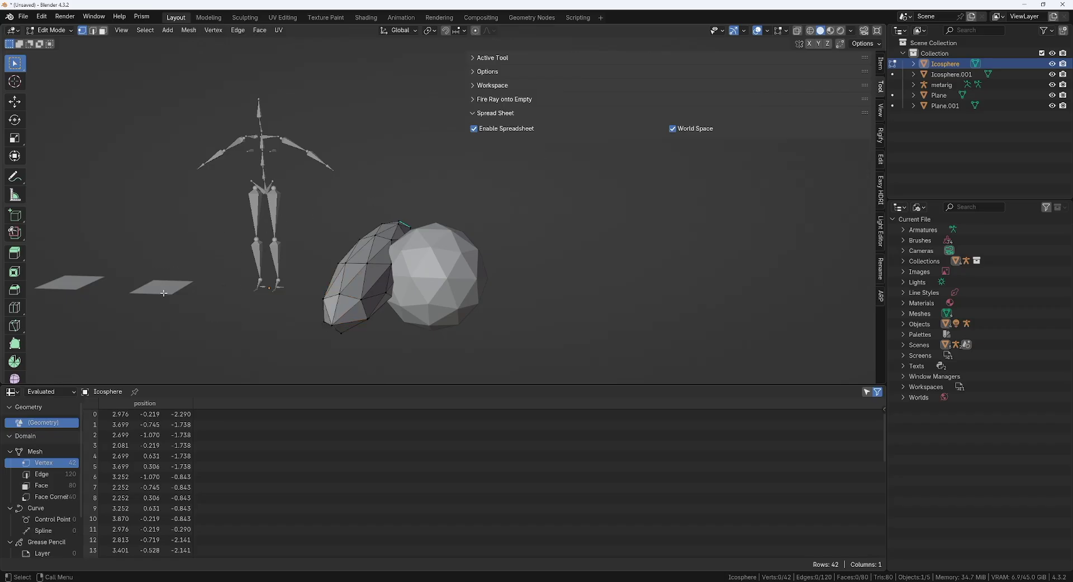
key(Tab)
click(163, 288)
key(Tab)
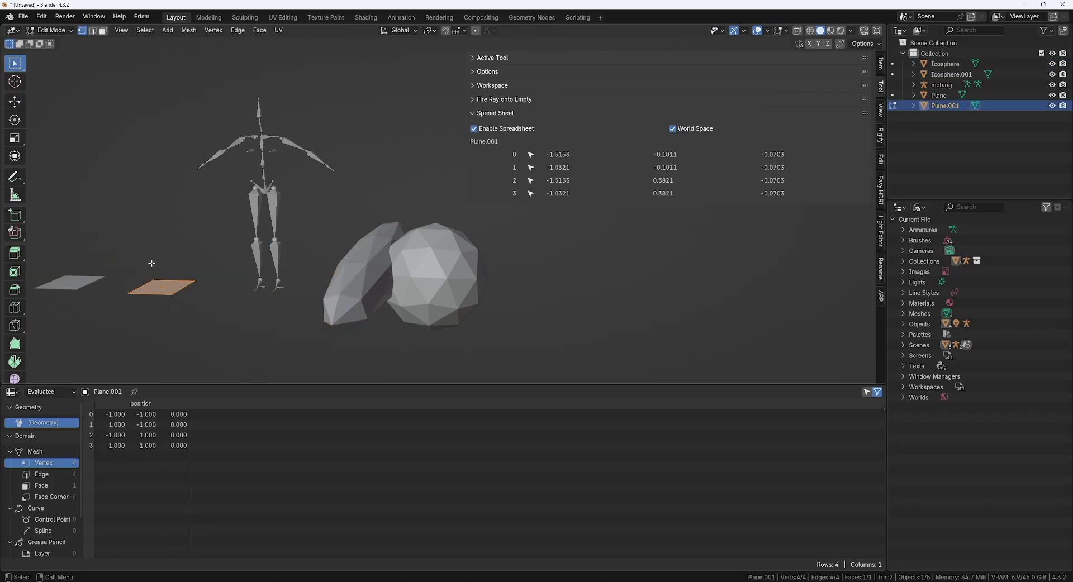
click(691, 128)
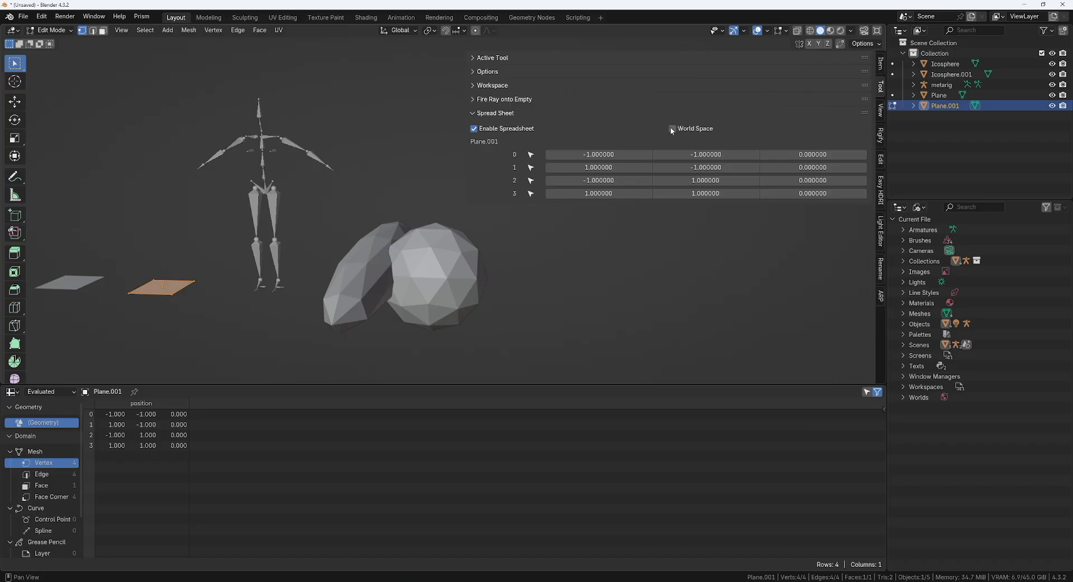
Select Plane and Plane.001 together and box-select their vertices in Edit Mode.
key(Tab)
shift+click(68, 282)
shift+click(188, 288)
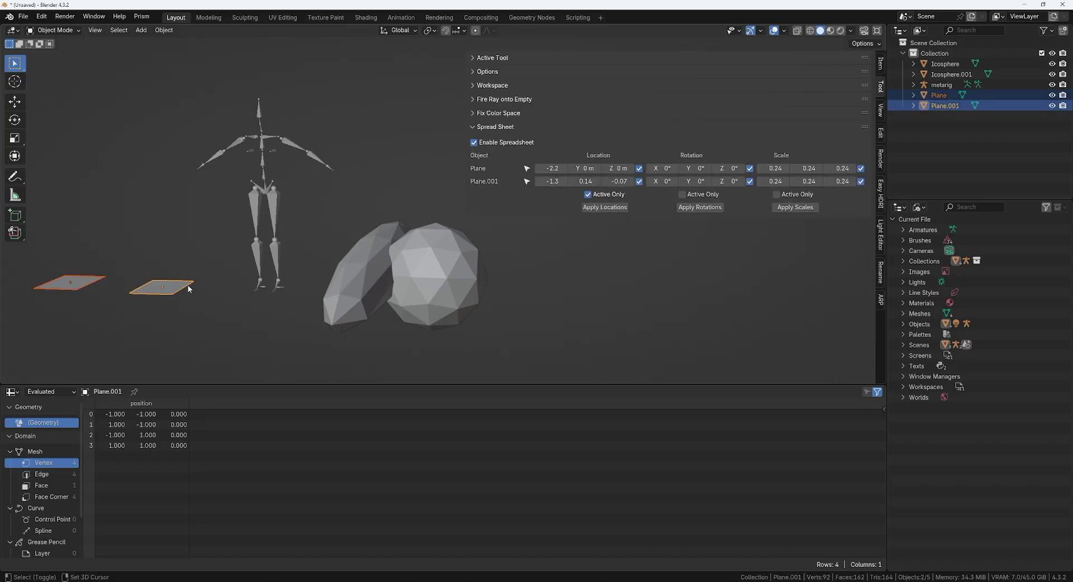
key(Tab)
drag(219, 241, 25, 308)
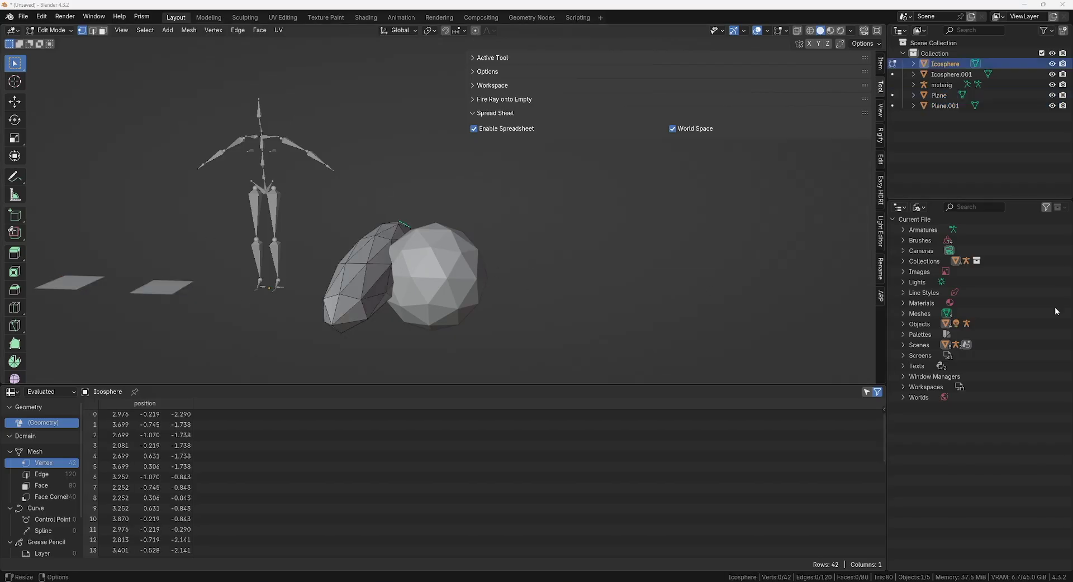
Box-select the edges around Icosphere's upper end in edge selection mode.
click(550, 184)
key(Tab)
click(364, 237)
drag(353, 208, 438, 247)
drag(347, 210, 403, 267)
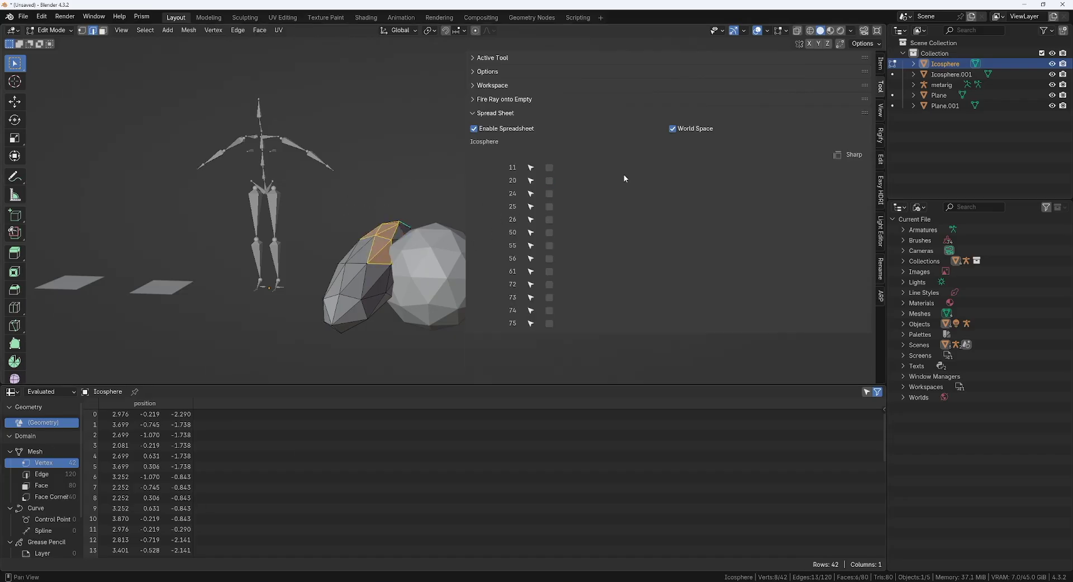
Mark all the listed Icosphere edges, from 11 to 75, as Sharp in the add-on's spreadsheet.
drag(549, 167, 549, 181)
drag(549, 219, 549, 332)
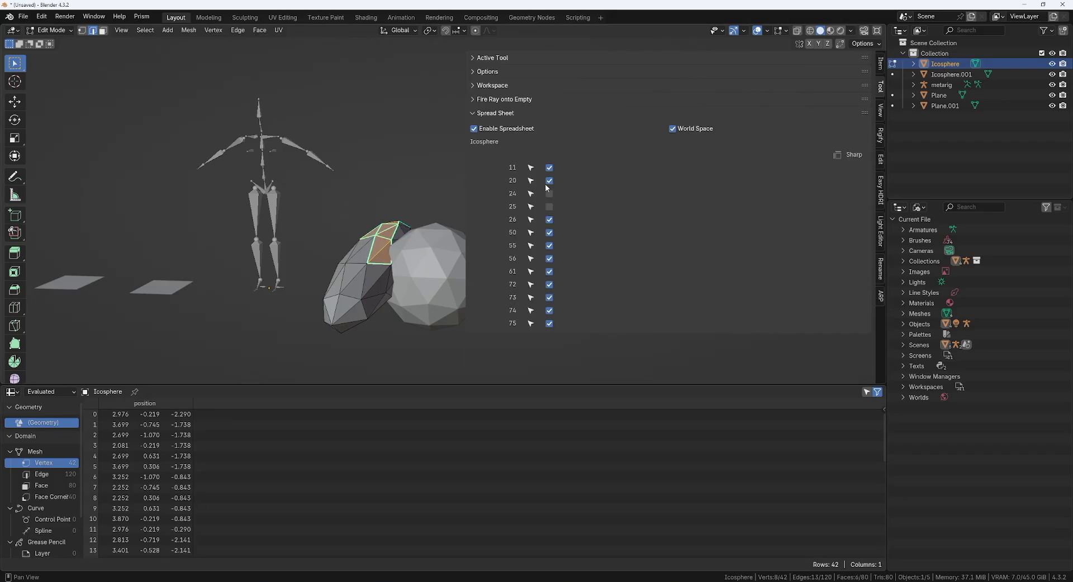
drag(548, 192, 551, 224)
Switch to face selection, box-select the faces on Icosphere's lower half and isolate face 24 from the list.
key(Tab)
click(327, 217)
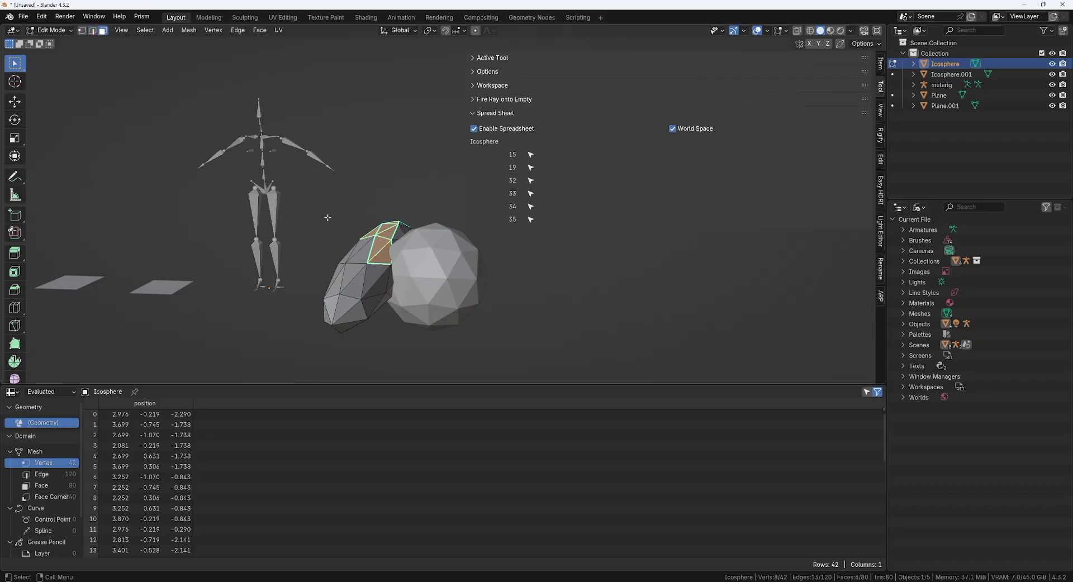
mouse_move(334, 199)
mouse_down()
mouse_move(378, 237)
mouse_move(363, 269)
mouse_up()
drag(341, 318, 392, 237)
shift+click(381, 247)
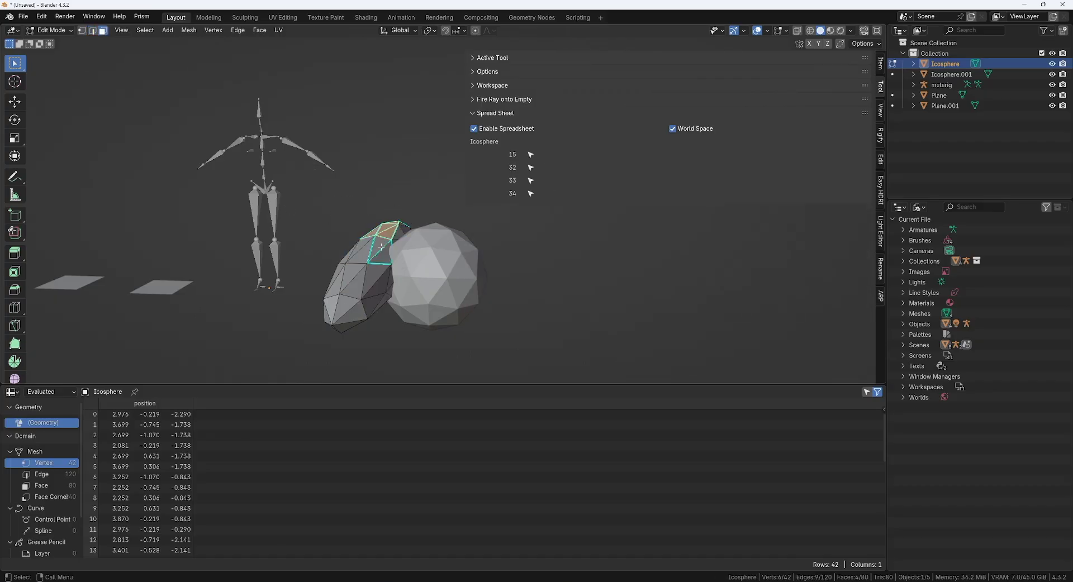
drag(399, 307, 335, 235)
drag(341, 274, 377, 313)
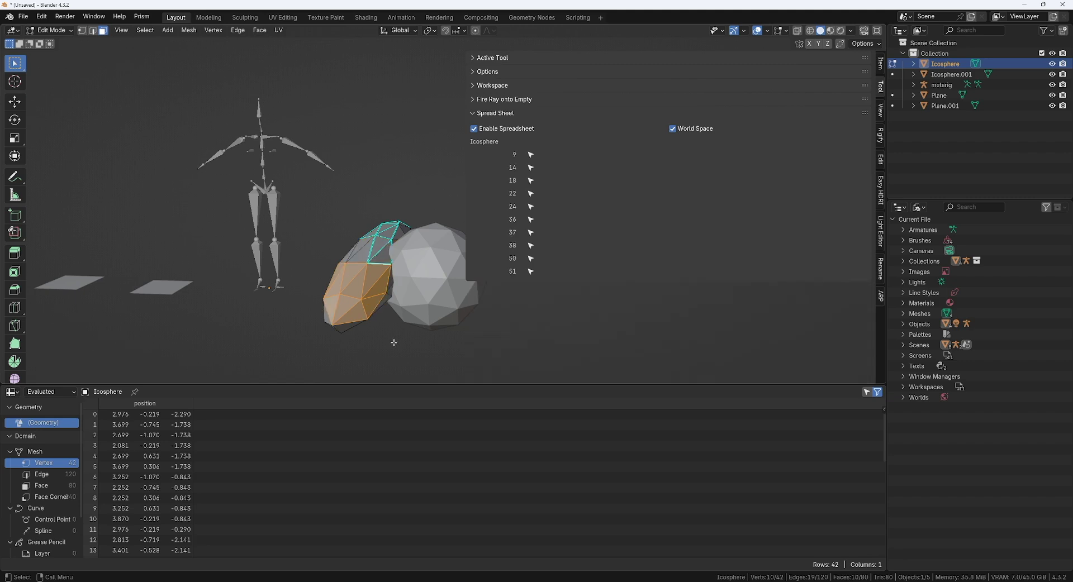
click(530, 207)
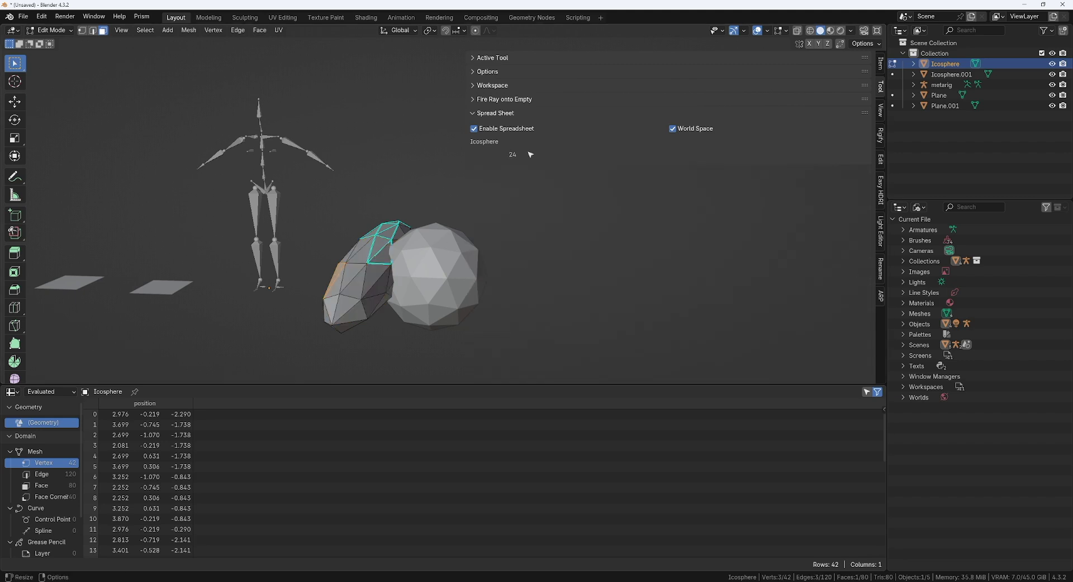
Put the metarig in Pose Mode and box-select its pelvis, thigh and lower spine bones.
click(941, 84)
click(54, 30)
click(51, 65)
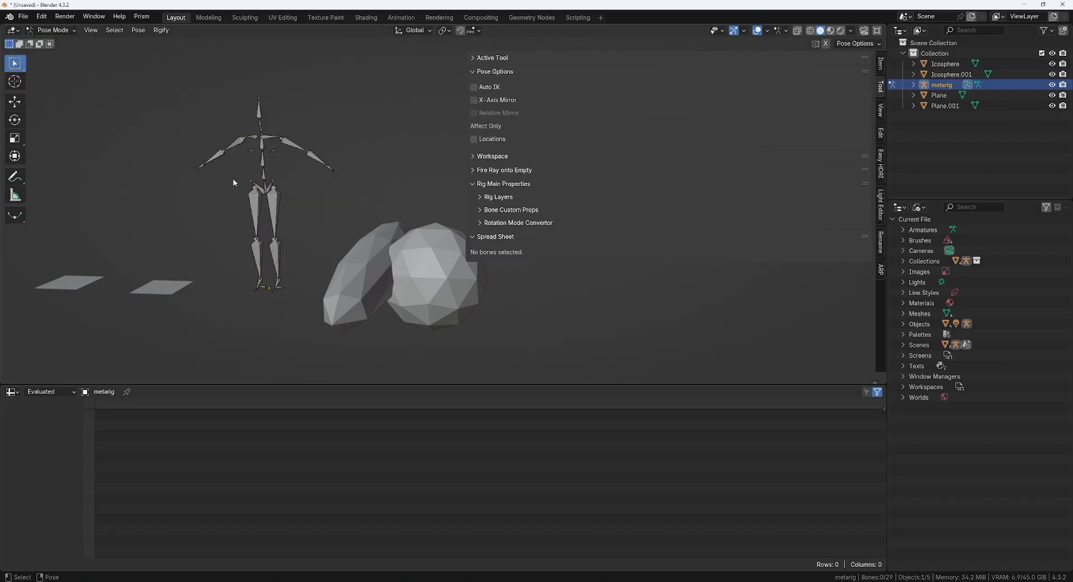
drag(234, 182, 291, 203)
scroll(634, 189, down, 1)
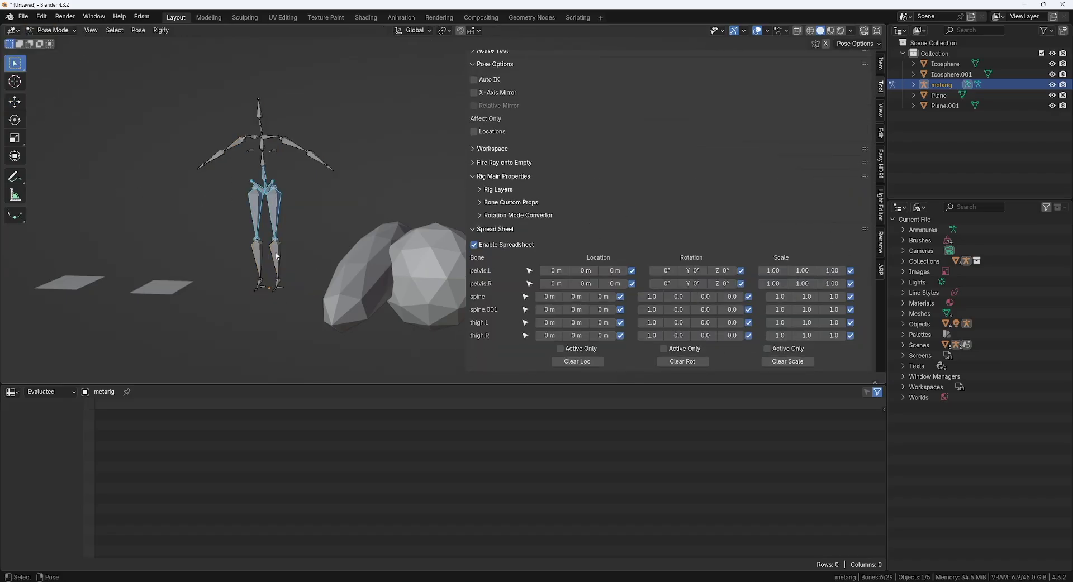
Rotate the selected hip and thigh bones freehand, and scale both shin bones to about 2.4.
click(17, 118)
drag(275, 215, 240, 239)
click(230, 211)
drag(214, 252, 273, 363)
click(15, 138)
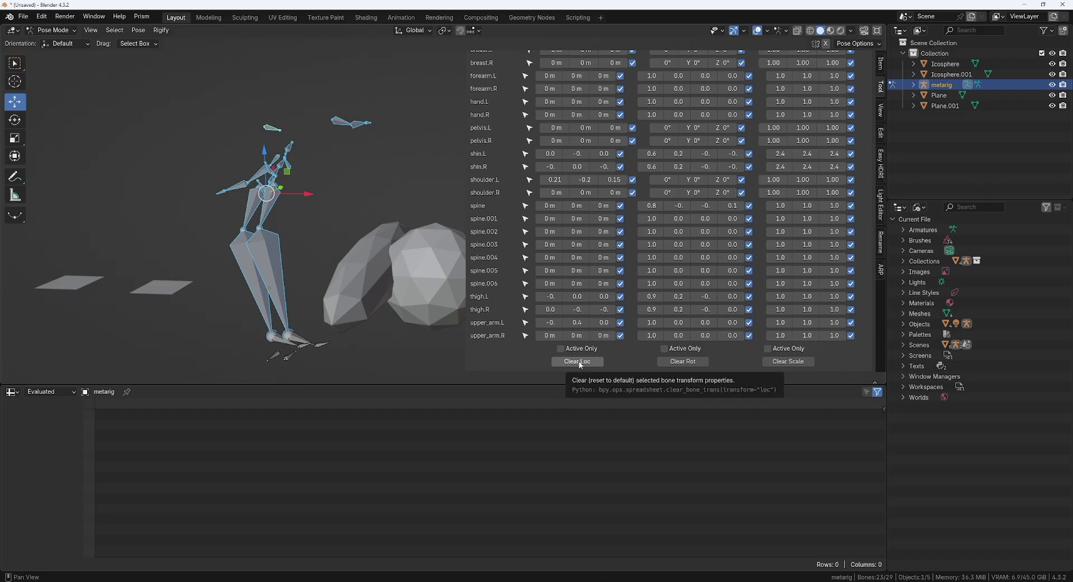
Clear the location, rotation and scale of all selected metarig bones with the add-on's spreadsheet.
click(579, 362)
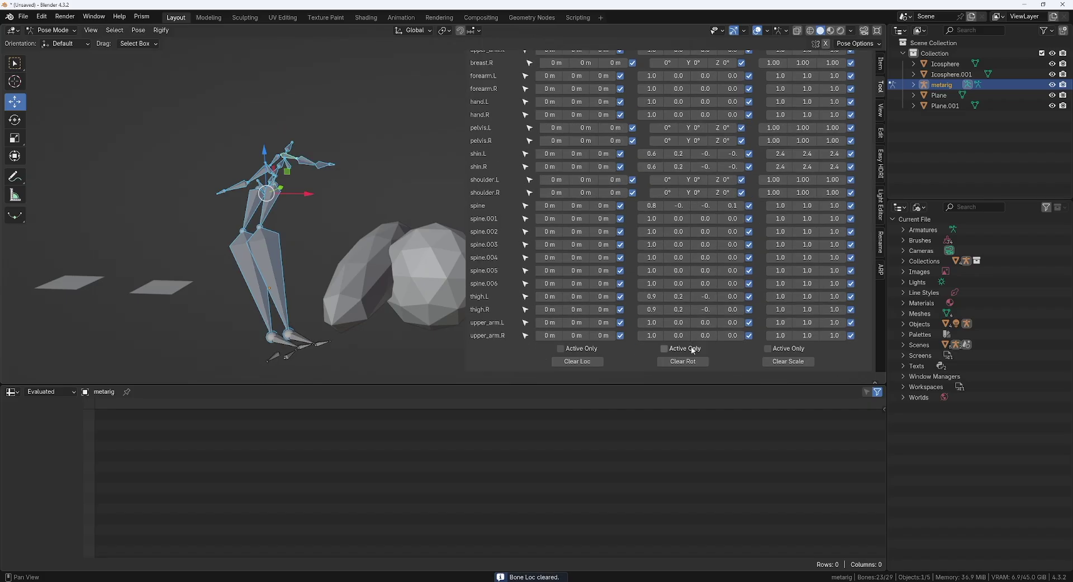
click(689, 362)
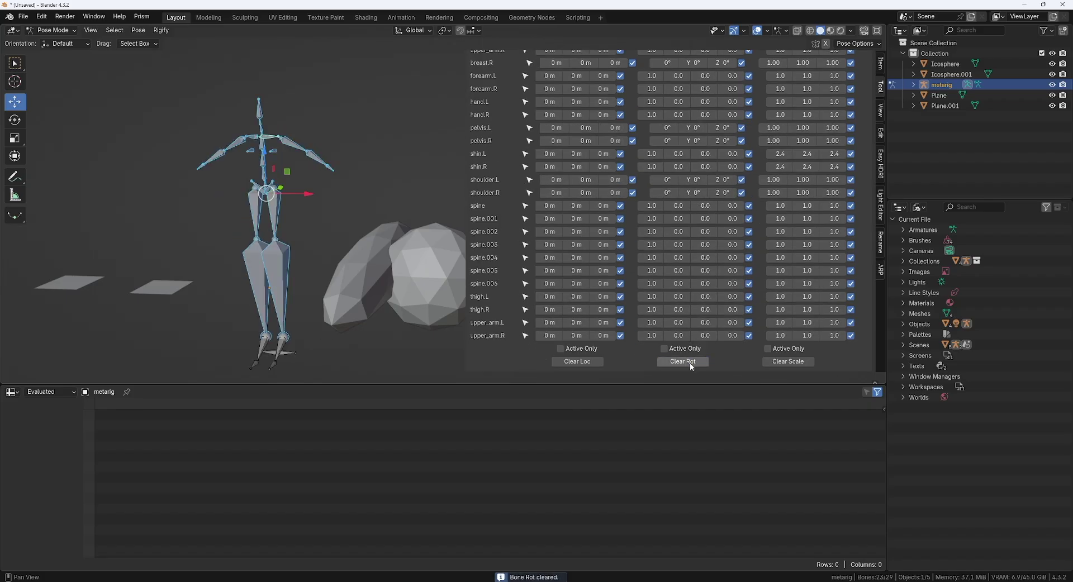
click(798, 362)
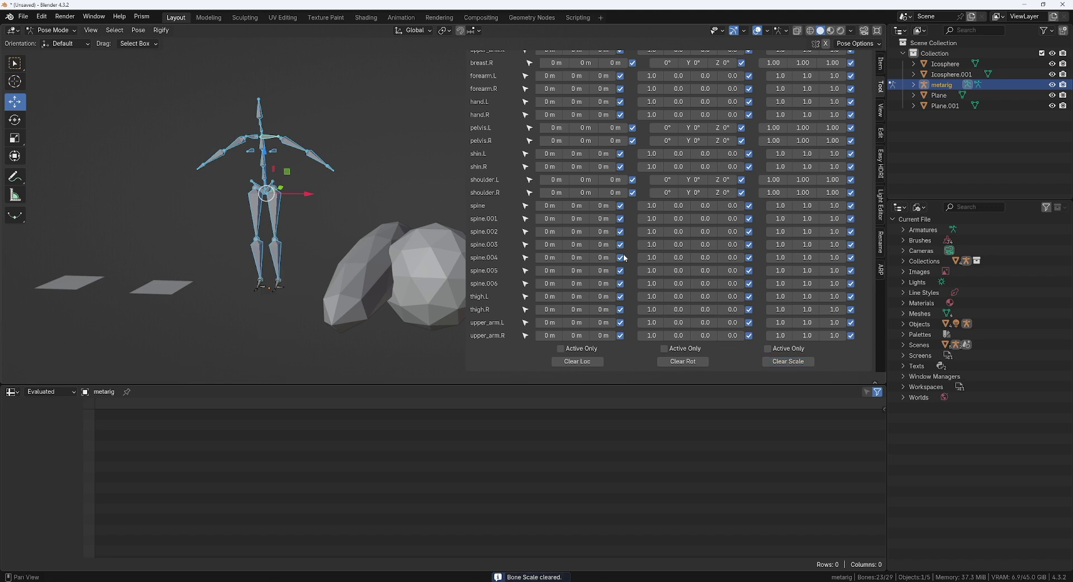
Toggle the location's Active Only option on and off, and isolate the spine bone from the bone list.
click(561, 349)
click(561, 348)
click(525, 205)
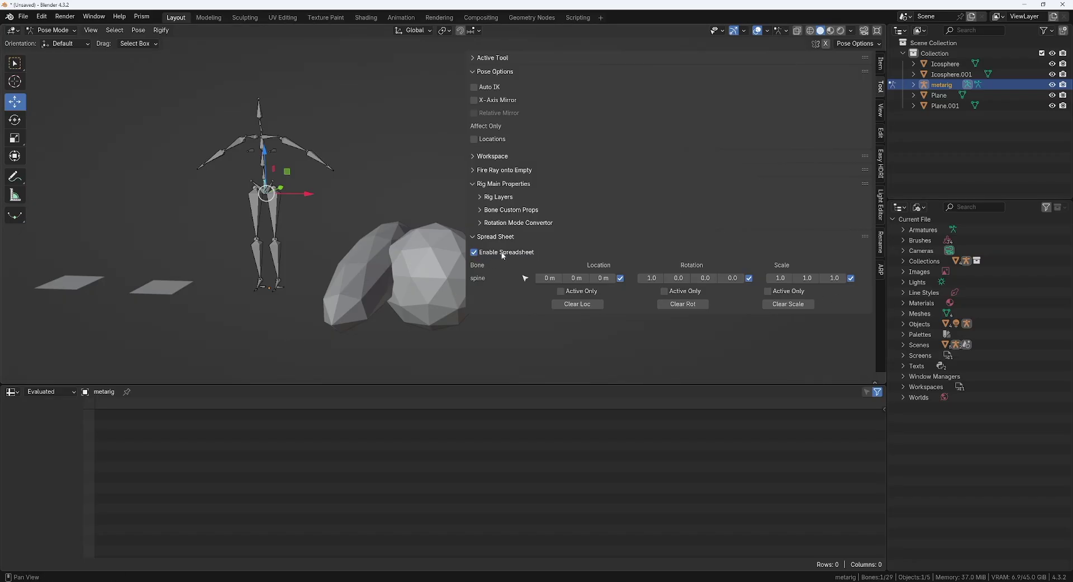
Turn off the bone spreadsheet and try box-selecting each arm's bones in turn, ending with no bones selected.
click(474, 252)
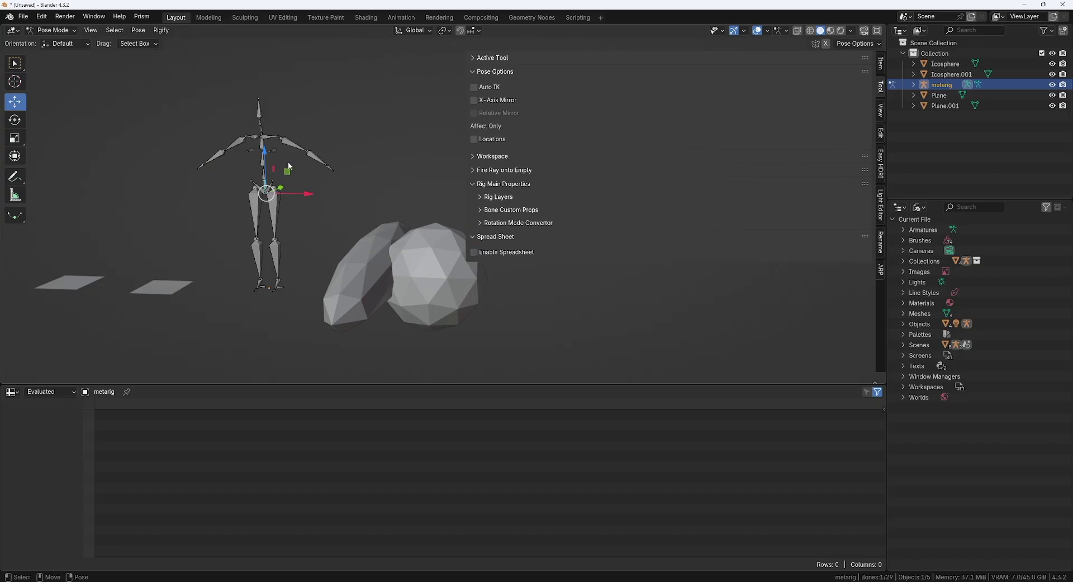
drag(192, 102, 246, 216)
drag(290, 96, 344, 179)
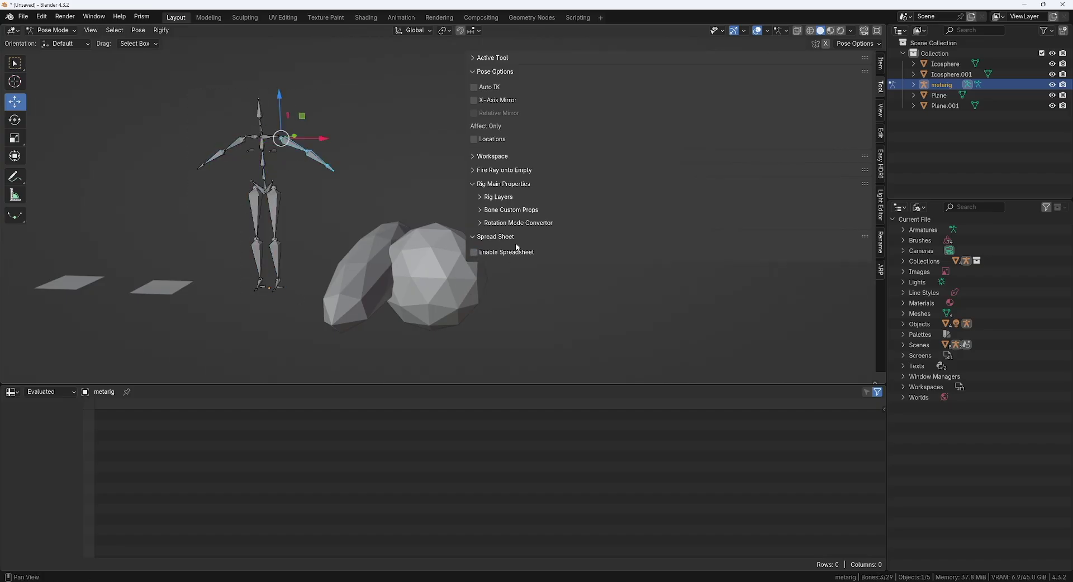
click(336, 226)
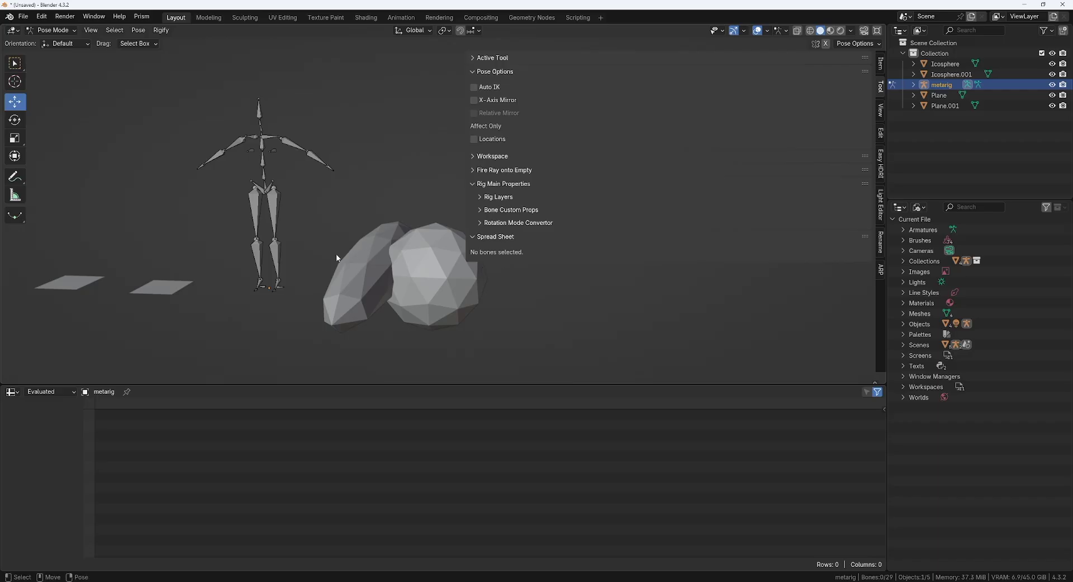
Leave the metarig's Pose Mode, put Icosphere in Edit Mode and box-select its visible vertices.
key(ctrl+Tab)
click(356, 243)
key(Tab)
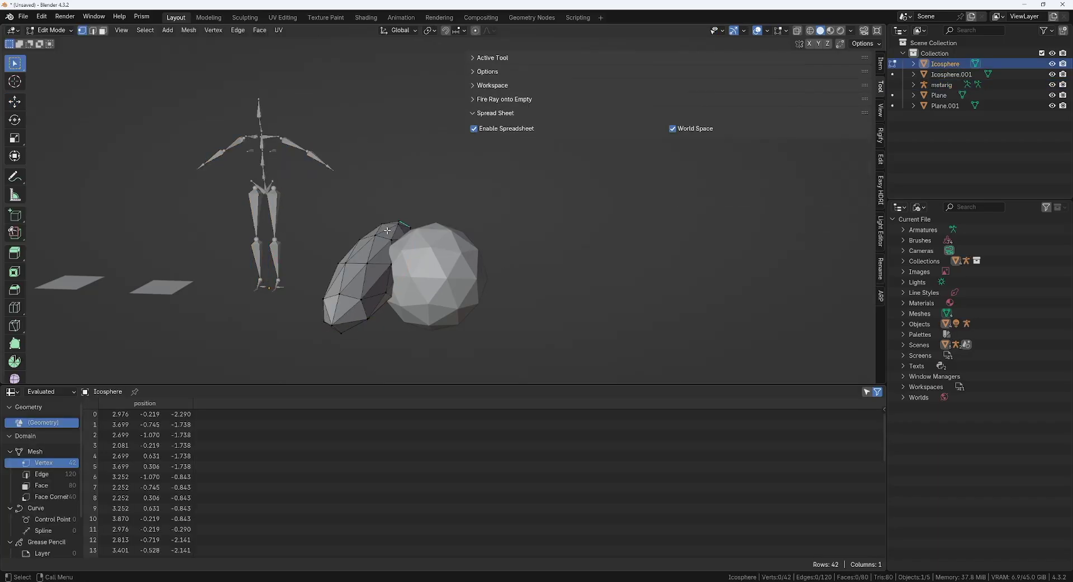
drag(292, 196, 416, 329)
drag(468, 376, 468, 376)
Turn off the spreadsheet for Icosphere's mesh data and deselect all its vertices.
scroll(646, 211, down, 5)
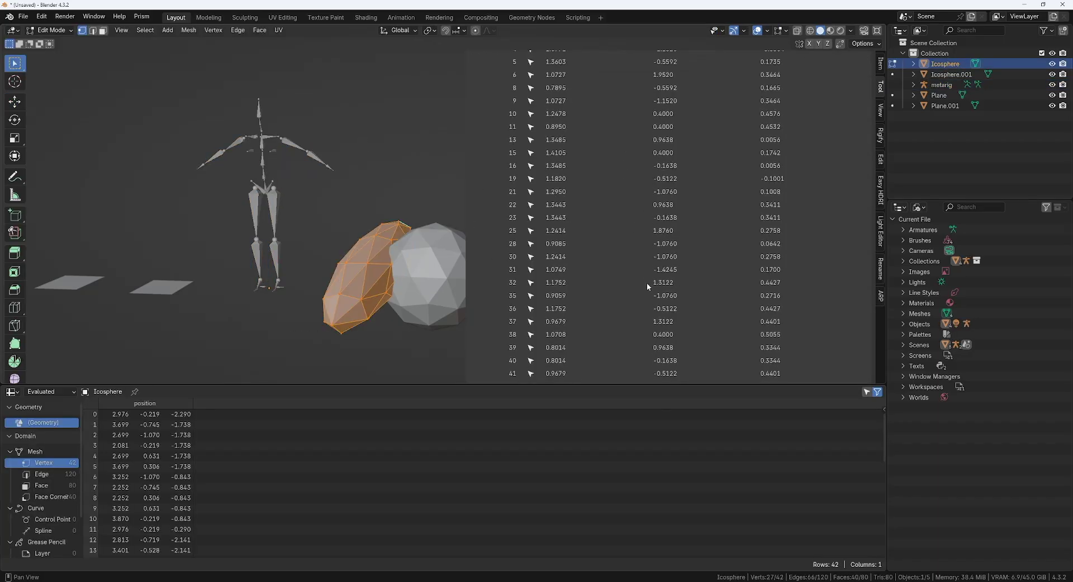
scroll(601, 229, up, 5)
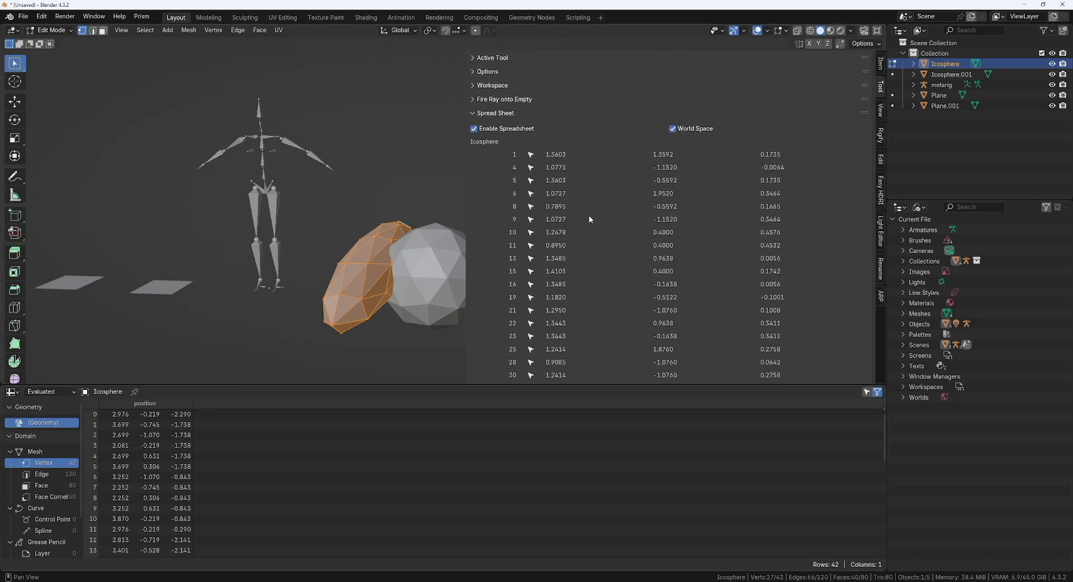
click(473, 129)
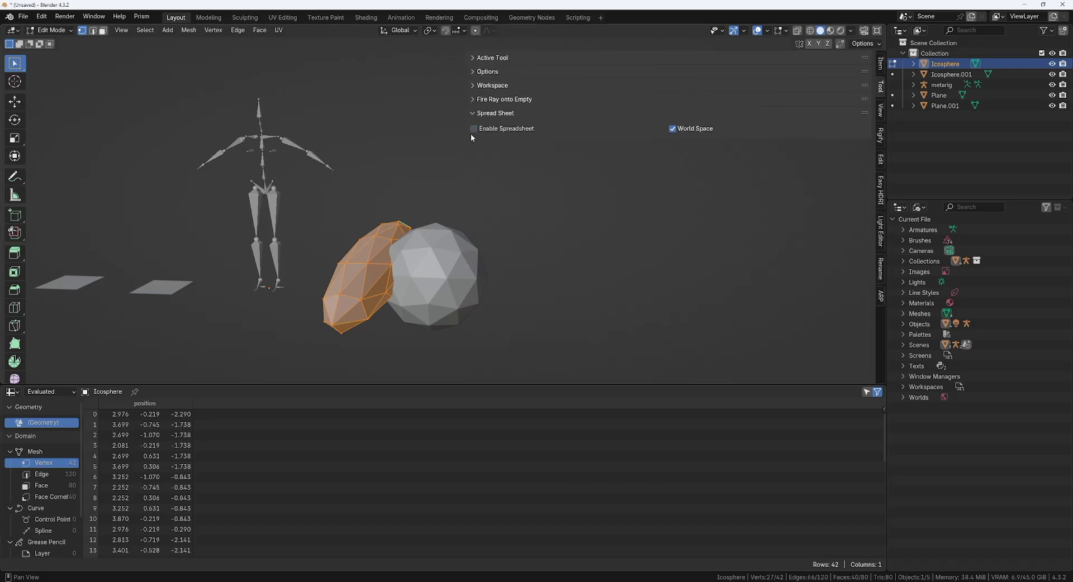
click(421, 196)
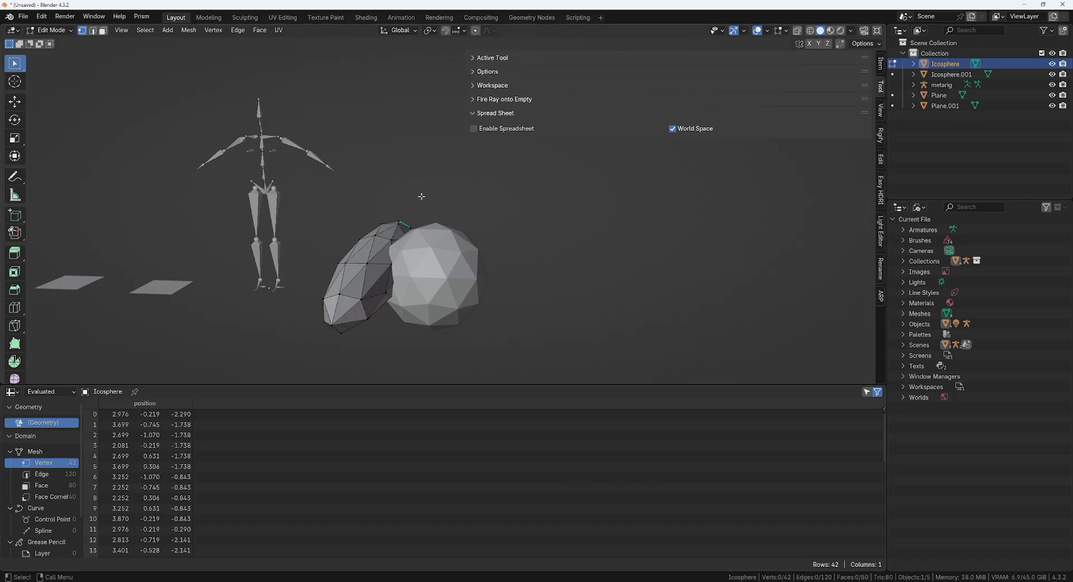